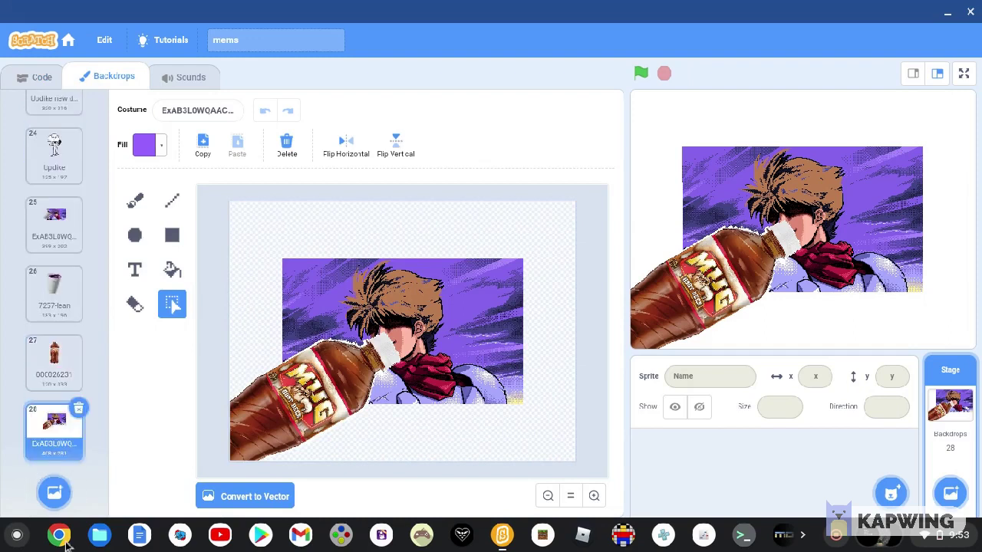
{"action": "mouse_move", "coordinate": [53, 492]}
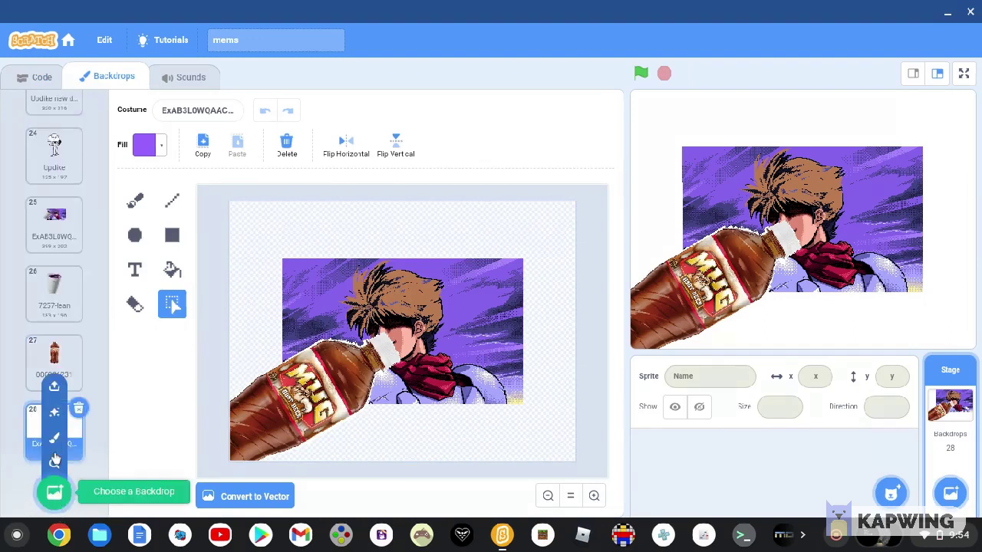
{"action": "left_click", "coordinate": [54, 387]}
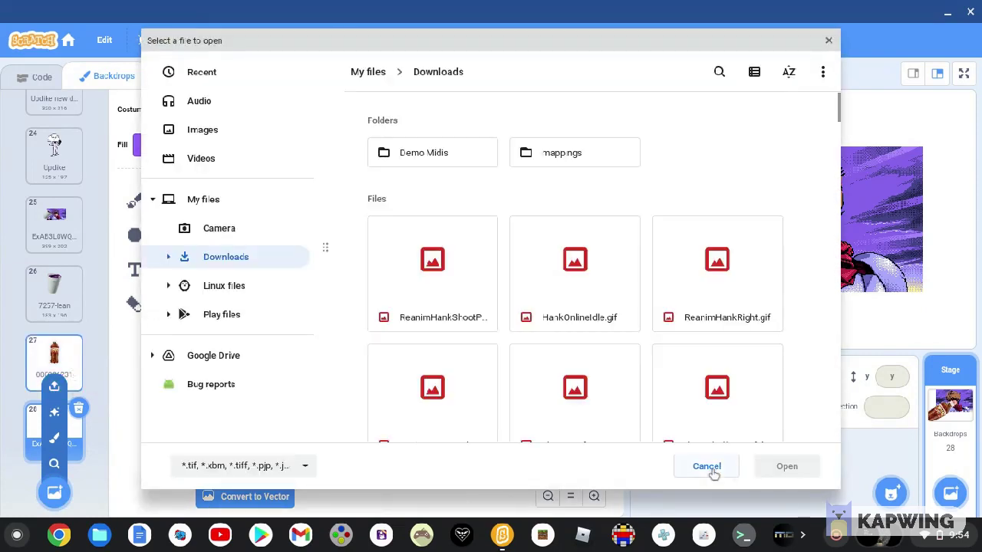
{"action": "key", "text": "Escape"}
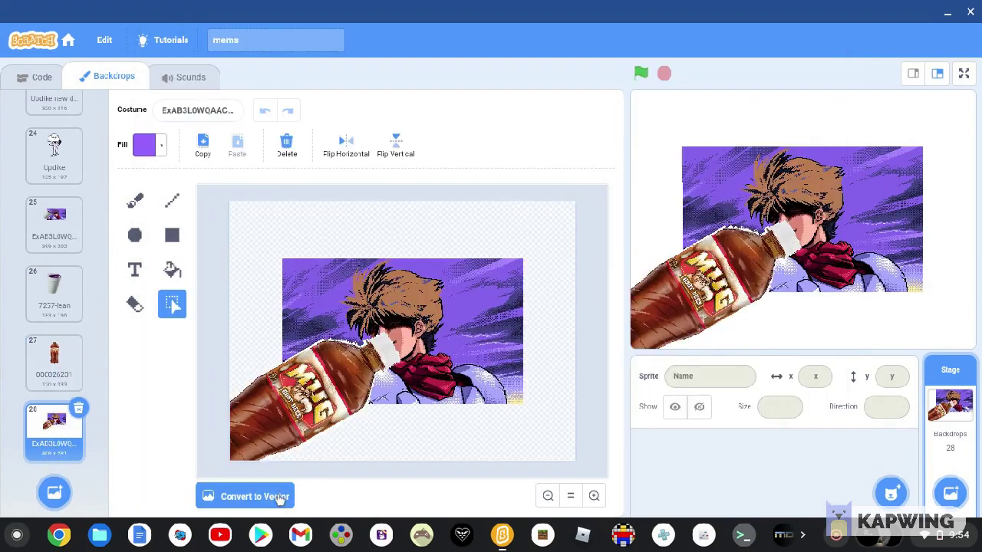
{"action": "left_click", "coordinate": [279, 497]}
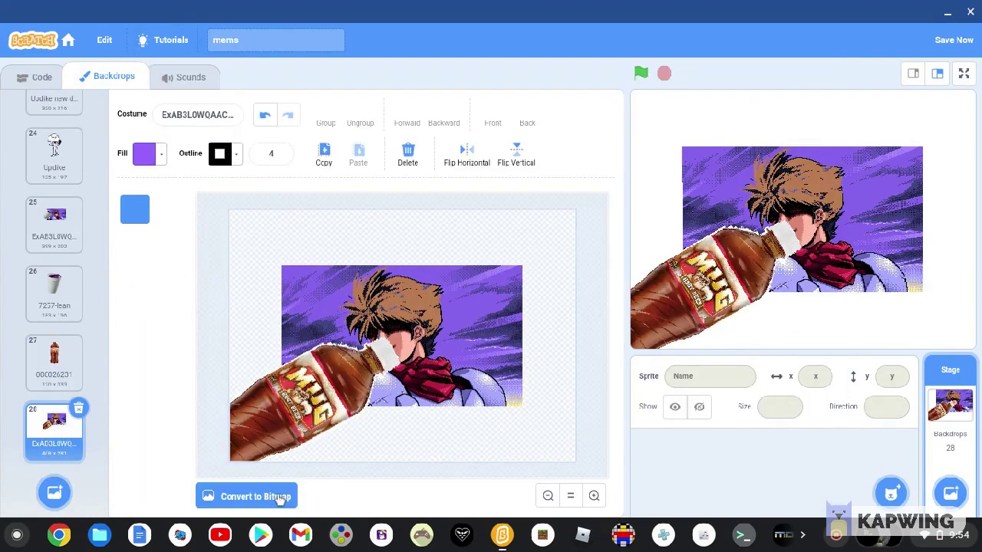
{"action": "left_click", "coordinate": [264, 116]}
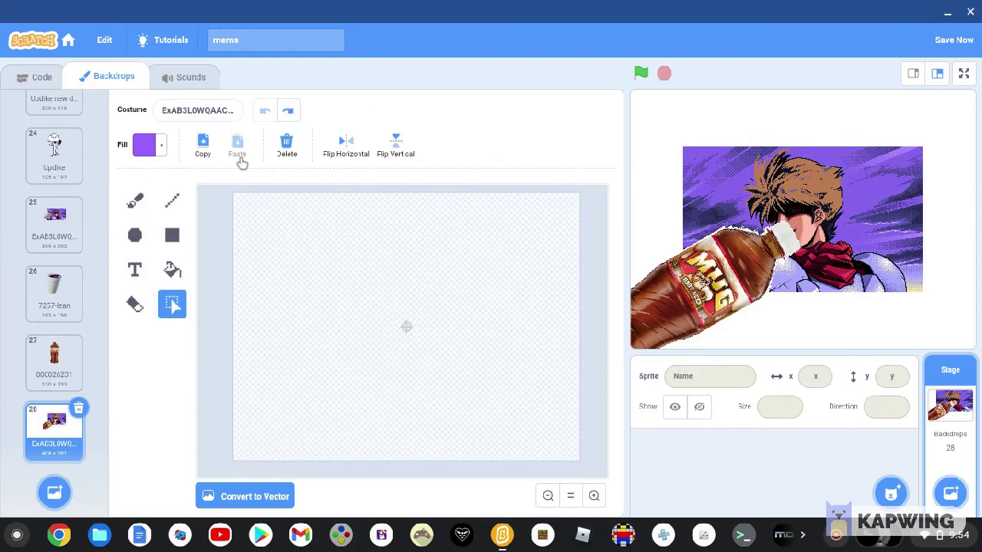
Create a new blank painted backdrop and convert it to bitmap
{"action": "mouse_move", "coordinate": [54, 492]}
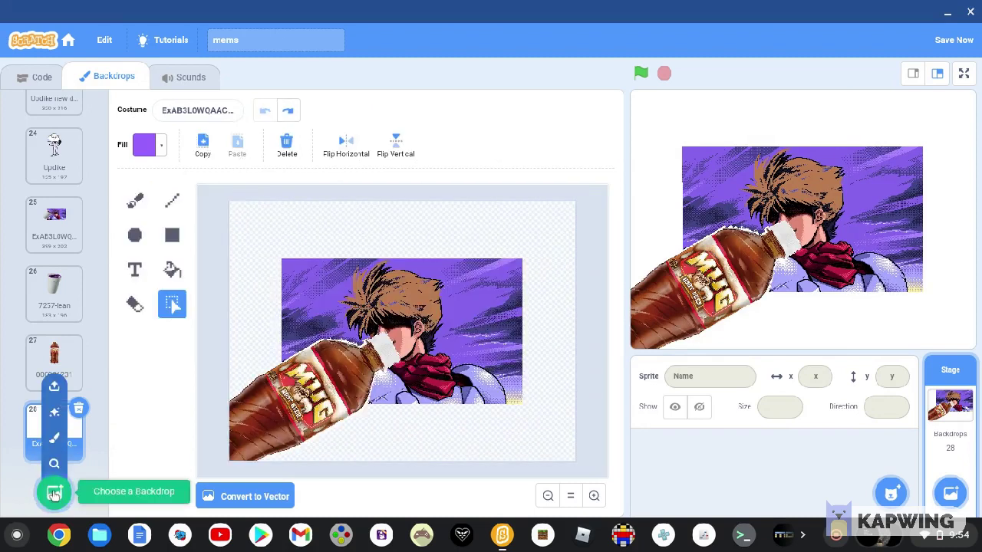
{"action": "left_click", "coordinate": [55, 439]}
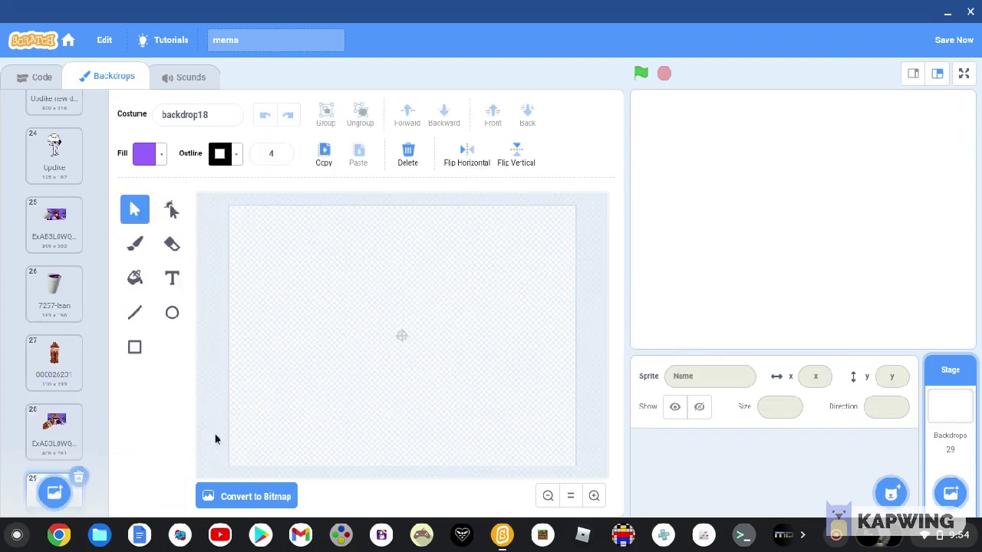
{"action": "left_click", "coordinate": [224, 496]}
Set the brush colour to black with brightness 0 and paint a closed spiky hair outline at brush size 10
{"action": "left_click", "coordinate": [135, 204]}
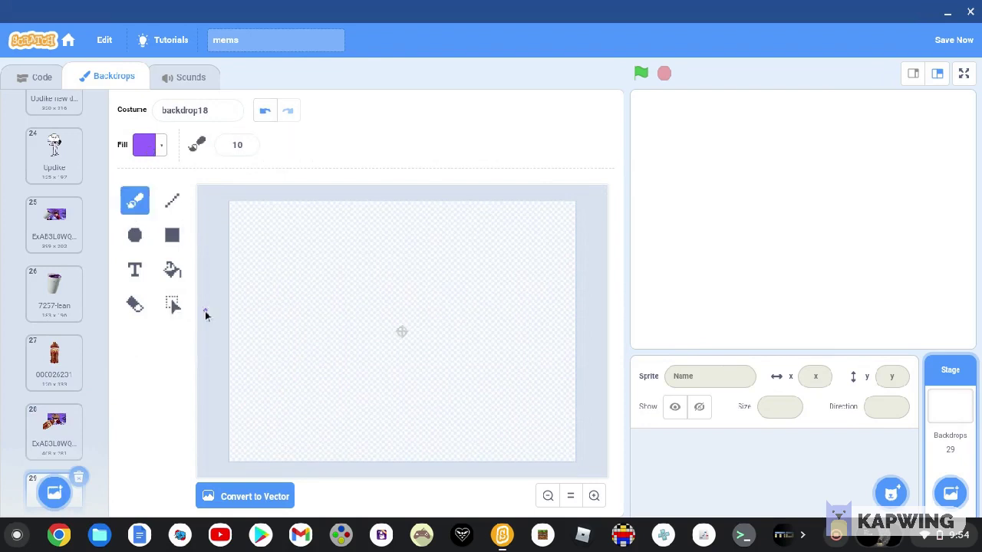
{"action": "left_click", "coordinate": [154, 146]}
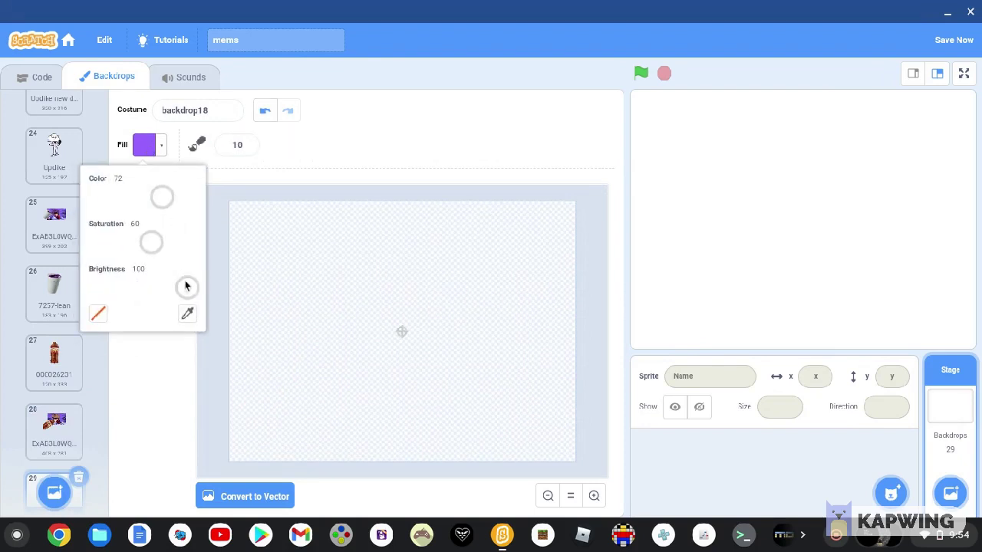
{"action": "left_click_drag", "start_coordinate": [186, 286], "coordinate": [88, 276]}
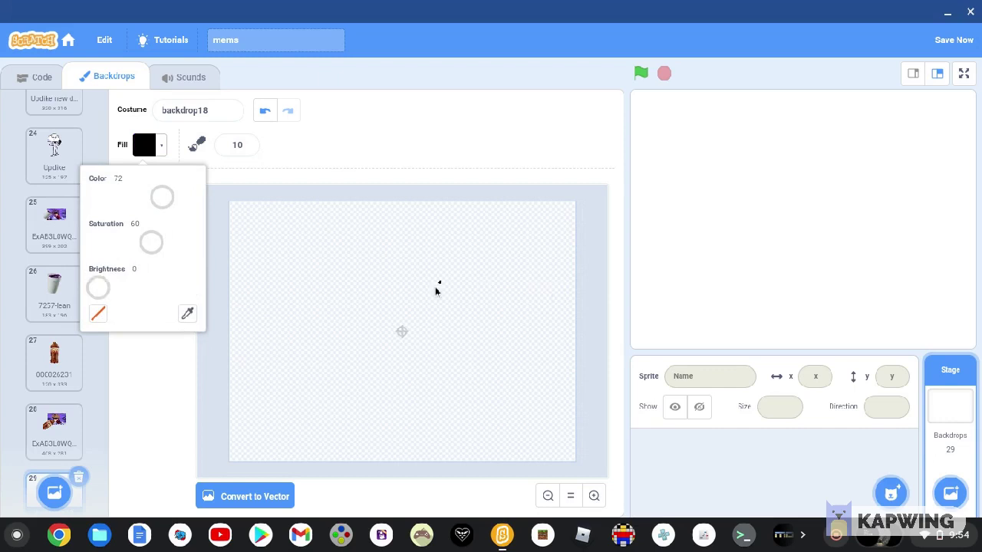
{"action": "mouse_move", "coordinate": [389, 282]}
{"action": "left_mouse_down"}
{"action": "mouse_move", "coordinate": [447, 248]}
{"action": "mouse_move", "coordinate": [519, 250]}
{"action": "mouse_move", "coordinate": [480, 301]}
{"action": "mouse_move", "coordinate": [494, 305]}
{"action": "mouse_move", "coordinate": [480, 328]}
{"action": "mouse_move", "coordinate": [483, 368]}
{"action": "mouse_move", "coordinate": [450, 346]}
{"action": "mouse_move", "coordinate": [450, 364]}
{"action": "mouse_move", "coordinate": [402, 336]}
{"action": "mouse_move", "coordinate": [312, 361]}
{"action": "mouse_move", "coordinate": [341, 306]}
{"action": "mouse_move", "coordinate": [347, 263]}
{"action": "mouse_move", "coordinate": [379, 288]}
{"action": "mouse_move", "coordinate": [392, 265]}
{"action": "mouse_move", "coordinate": [372, 290]}
{"action": "left_mouse_up"}
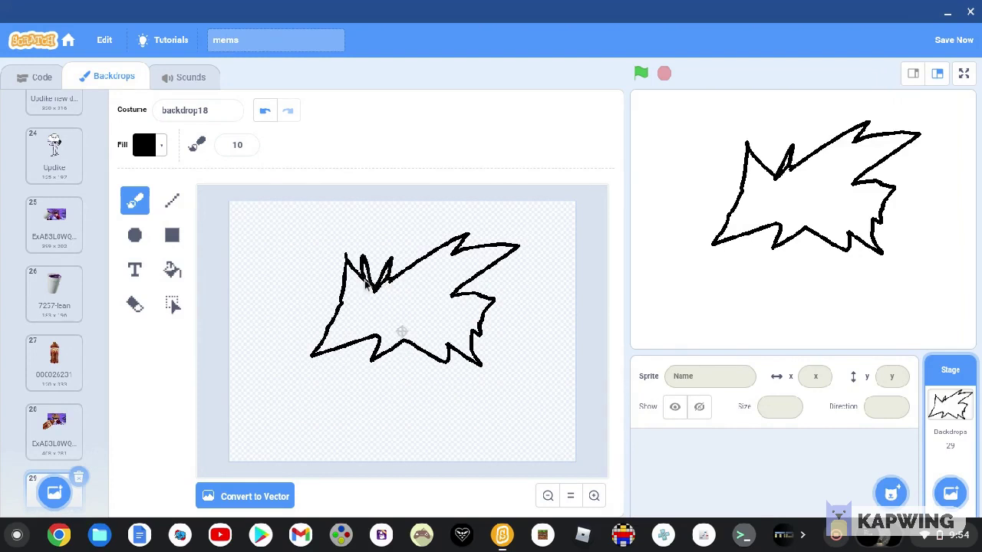
Fill the hair outline and its two narrow upper spikes with black
{"action": "left_click", "coordinate": [173, 270]}
{"action": "left_click", "coordinate": [395, 335]}
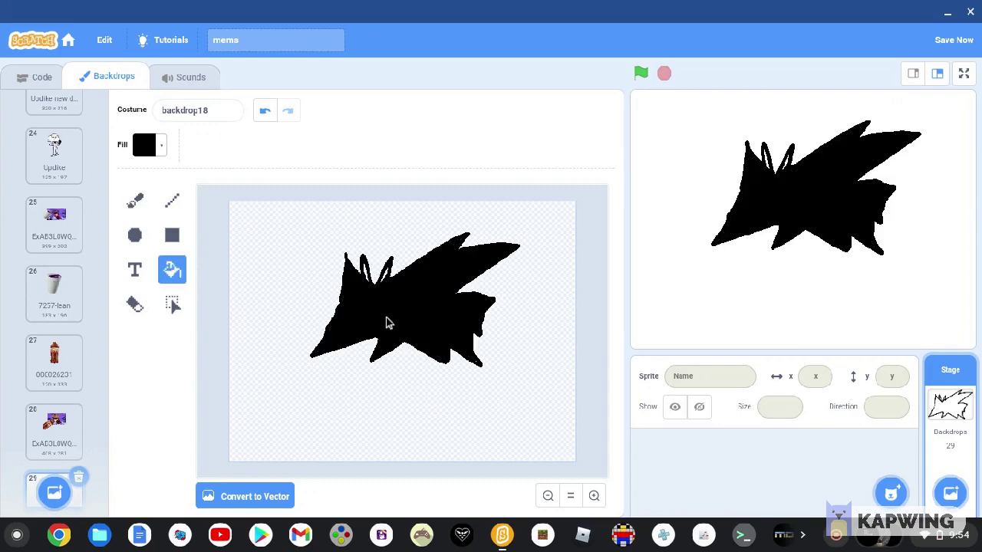
{"action": "left_click", "coordinate": [369, 280]}
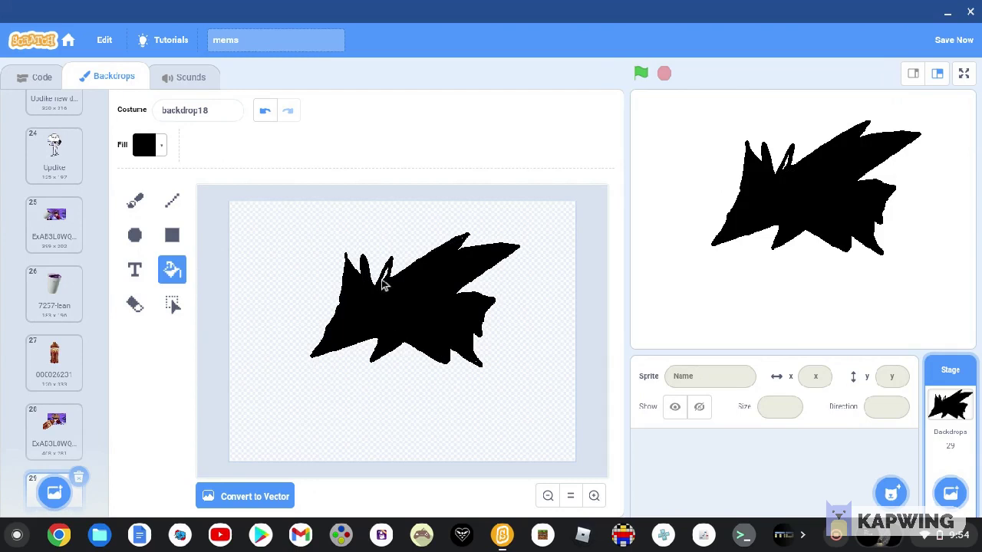
{"action": "left_click", "coordinate": [384, 284]}
Extend the hair's lower-left spike with a brush outline and fill the gap with black
{"action": "left_click", "coordinate": [135, 201]}
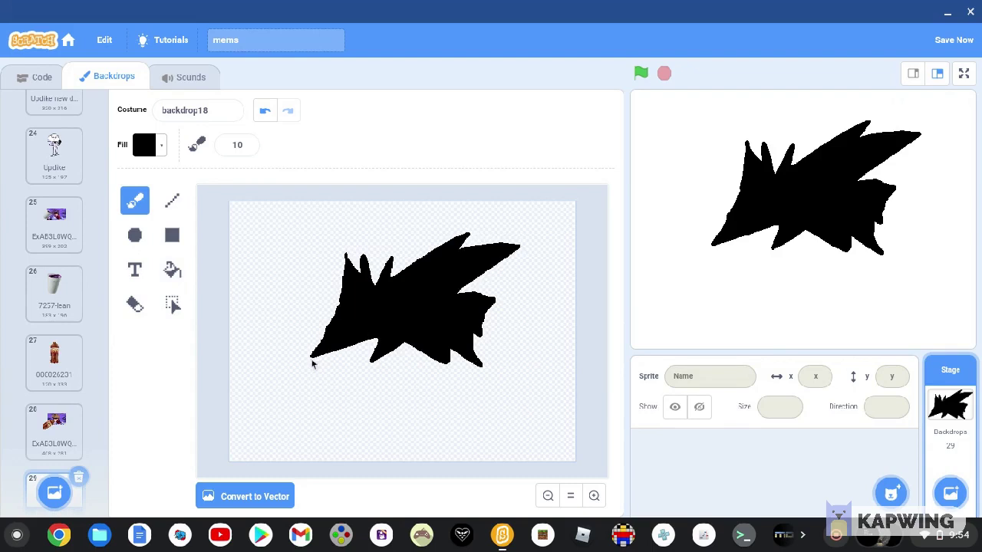
{"action": "left_click_drag", "start_coordinate": [307, 366], "coordinate": [371, 343]}
{"action": "left_click", "coordinate": [170, 274]}
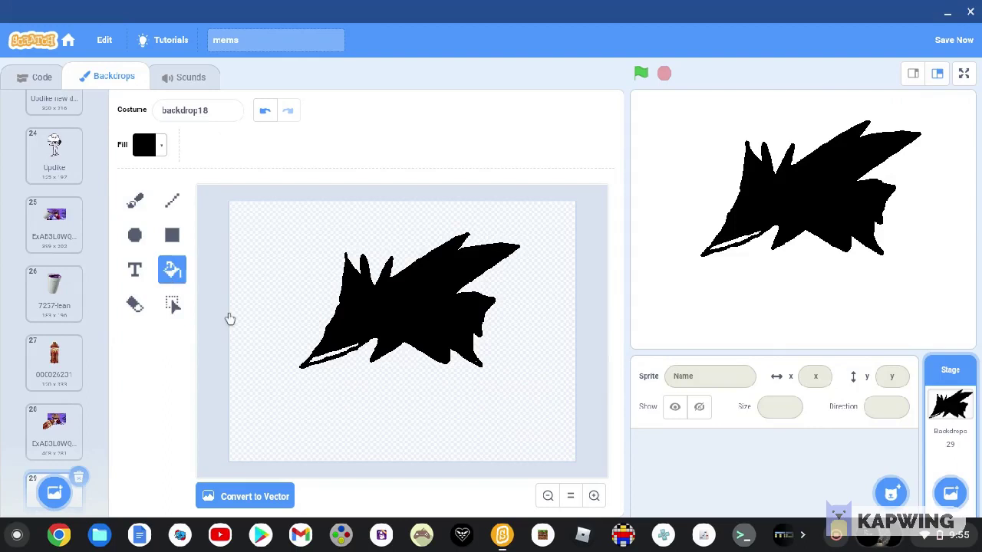
{"action": "left_click", "coordinate": [315, 363]}
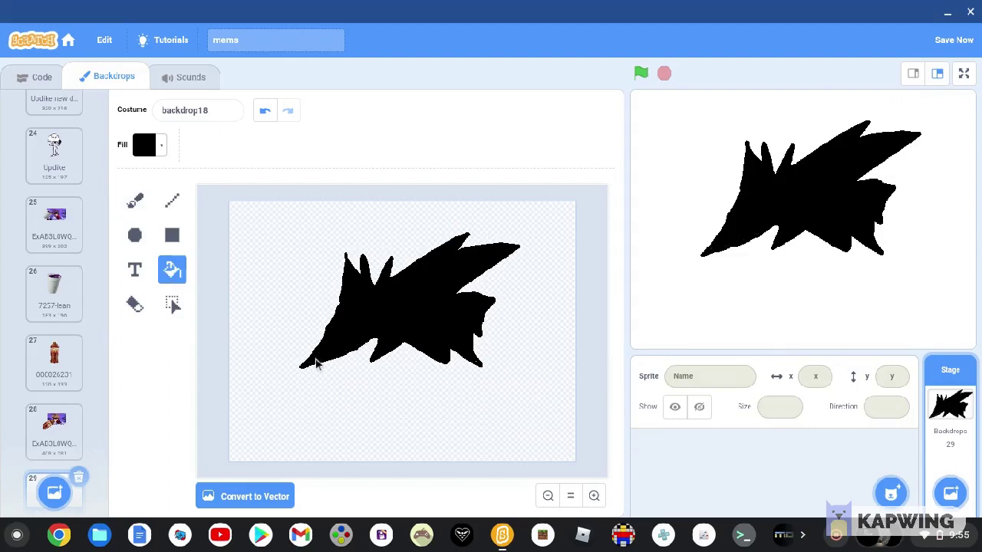
Brush an ear under the hair's lower-left spike and the face outline down to a pointed chin
{"action": "left_click", "coordinate": [141, 205]}
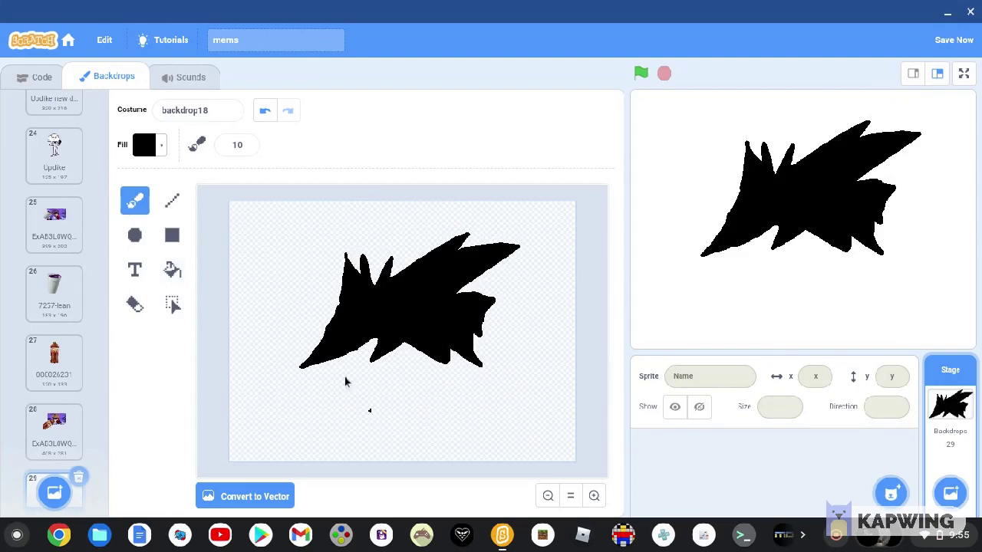
{"action": "left_click_drag", "start_coordinate": [323, 368], "coordinate": [351, 450]}
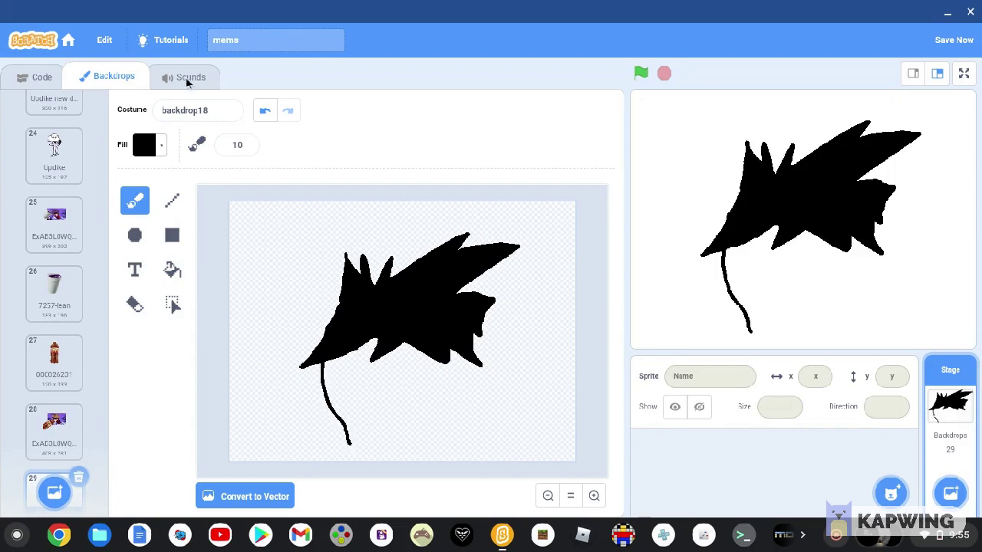
{"action": "left_click", "coordinate": [264, 111]}
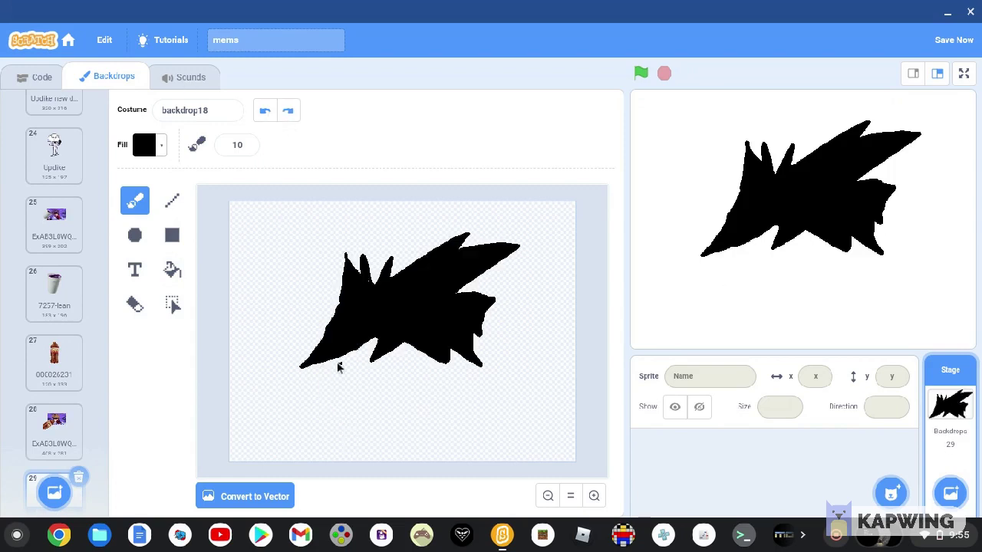
{"action": "mouse_move", "coordinate": [335, 365]}
{"action": "left_mouse_down"}
{"action": "mouse_move", "coordinate": [335, 390]}
{"action": "mouse_move", "coordinate": [337, 368]}
{"action": "left_mouse_up"}
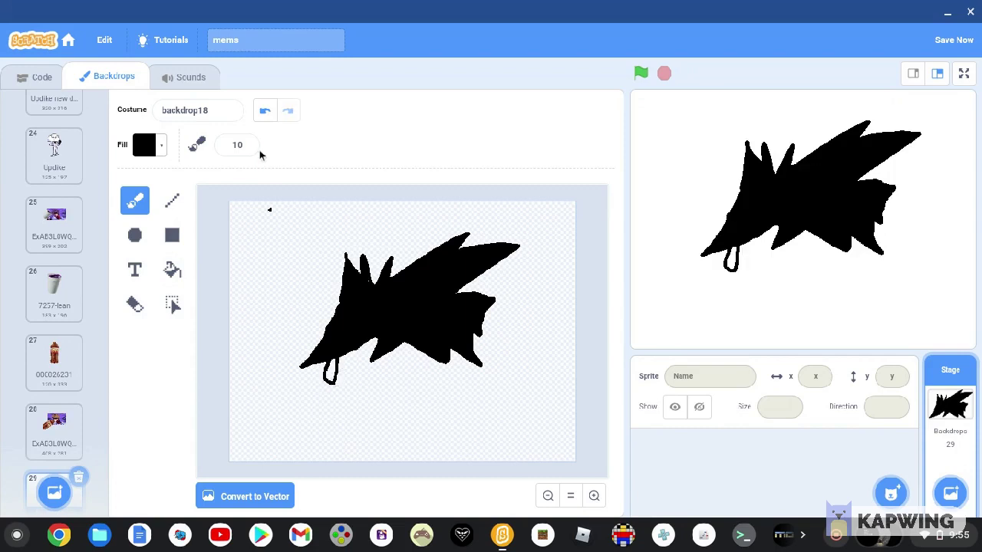
{"action": "left_click", "coordinate": [263, 111]}
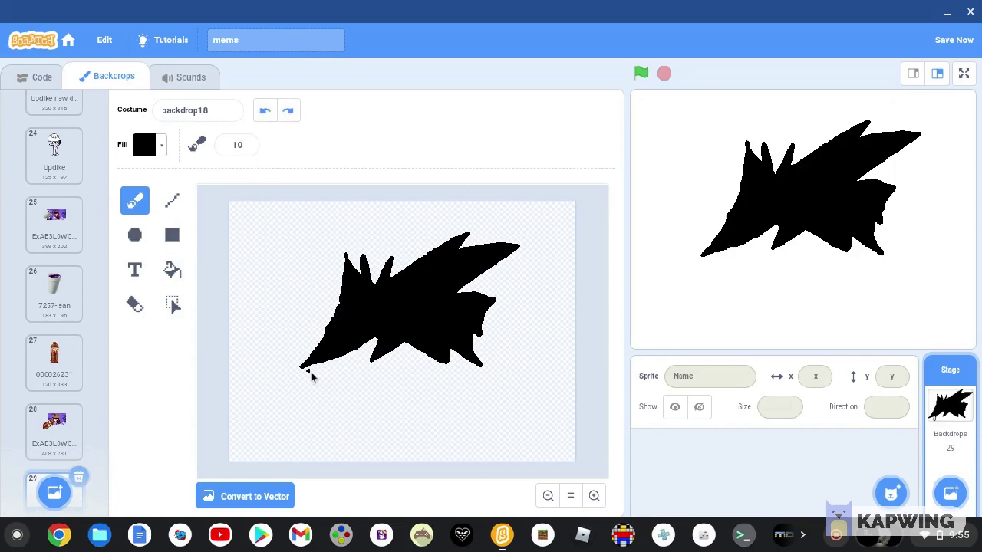
{"action": "mouse_move", "coordinate": [316, 369]}
{"action": "left_mouse_down"}
{"action": "mouse_move", "coordinate": [314, 388]}
{"action": "mouse_move", "coordinate": [333, 392]}
{"action": "mouse_move", "coordinate": [347, 431]}
{"action": "mouse_move", "coordinate": [401, 457]}
{"action": "mouse_move", "coordinate": [420, 443]}
{"action": "mouse_move", "coordinate": [440, 366]}
{"action": "left_mouse_up"}
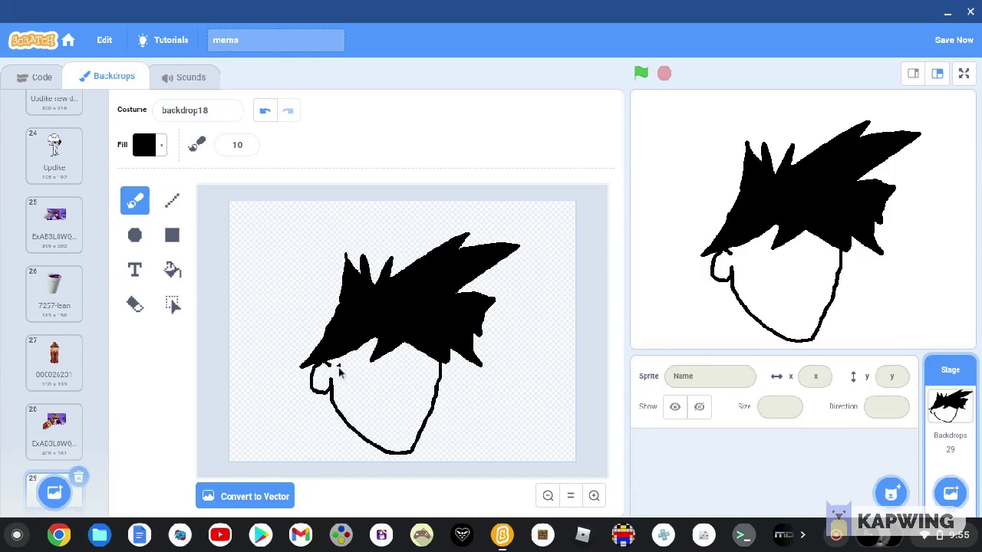
{"action": "mouse_move", "coordinate": [331, 366]}
{"action": "left_mouse_down"}
{"action": "mouse_move", "coordinate": [352, 383]}
{"action": "mouse_move", "coordinate": [401, 390]}
{"action": "mouse_move", "coordinate": [423, 387]}
{"action": "mouse_move", "coordinate": [442, 360]}
{"action": "left_mouse_up"}
{"action": "left_click", "coordinate": [173, 270]}
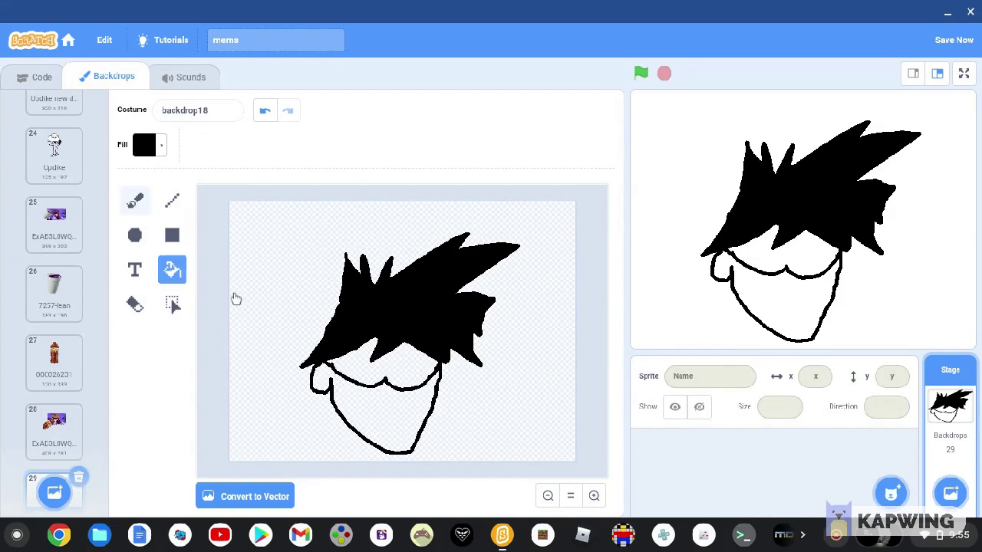
{"action": "left_click", "coordinate": [385, 365]}
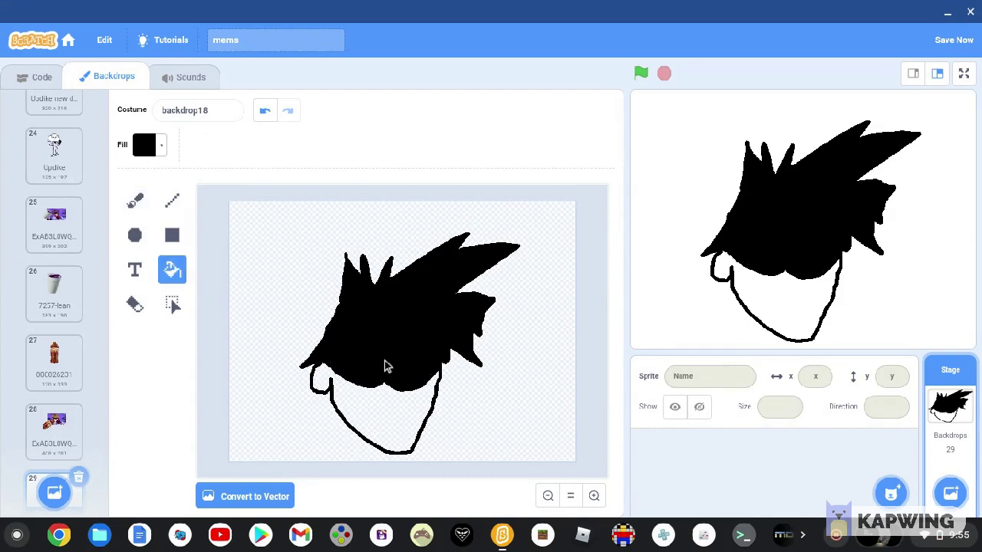
{"action": "left_click", "coordinate": [264, 112]}
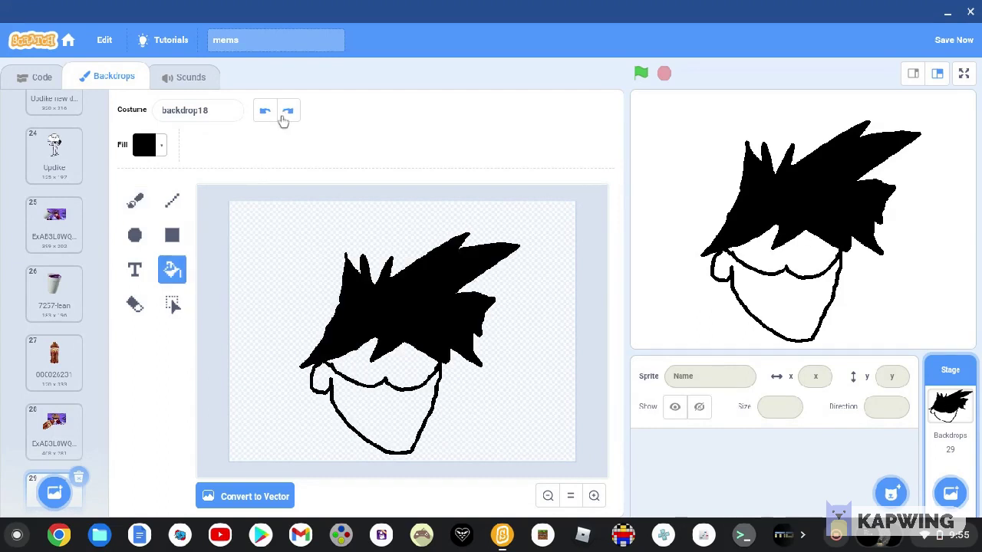
{"action": "left_click", "coordinate": [270, 116]}
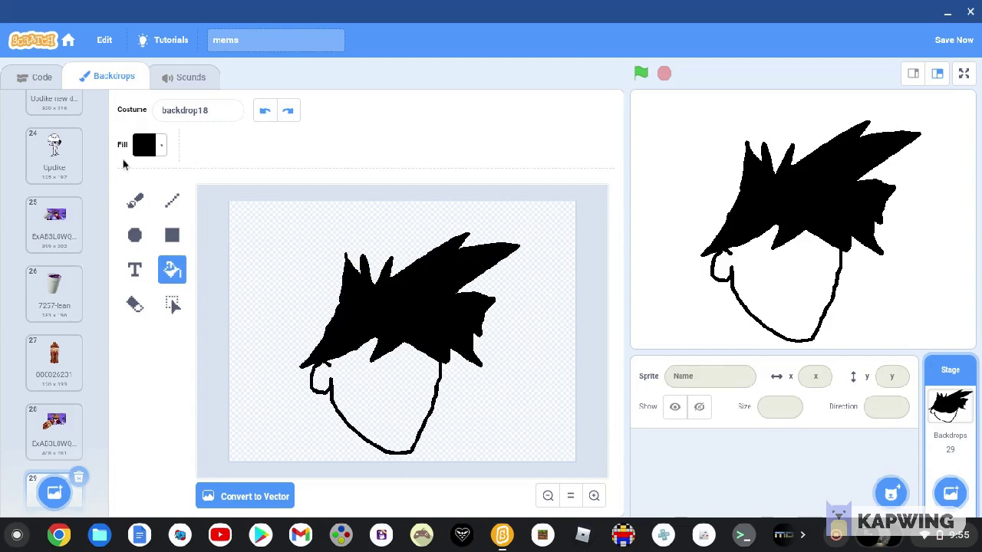
Brush a small frowning mouth above the chin and an arched line above the left eye area
{"action": "left_click", "coordinate": [134, 200]}
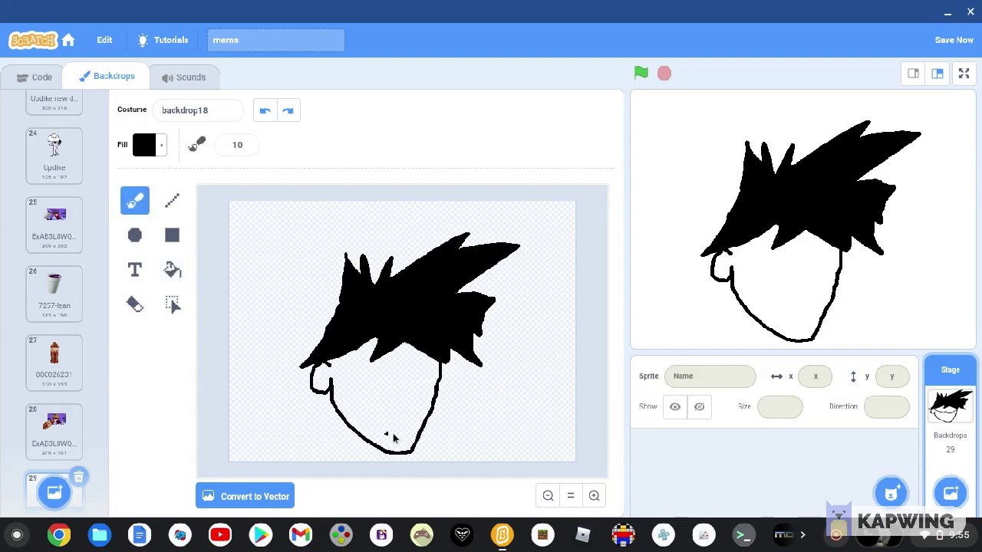
{"action": "left_click_drag", "start_coordinate": [393, 432], "coordinate": [408, 434]}
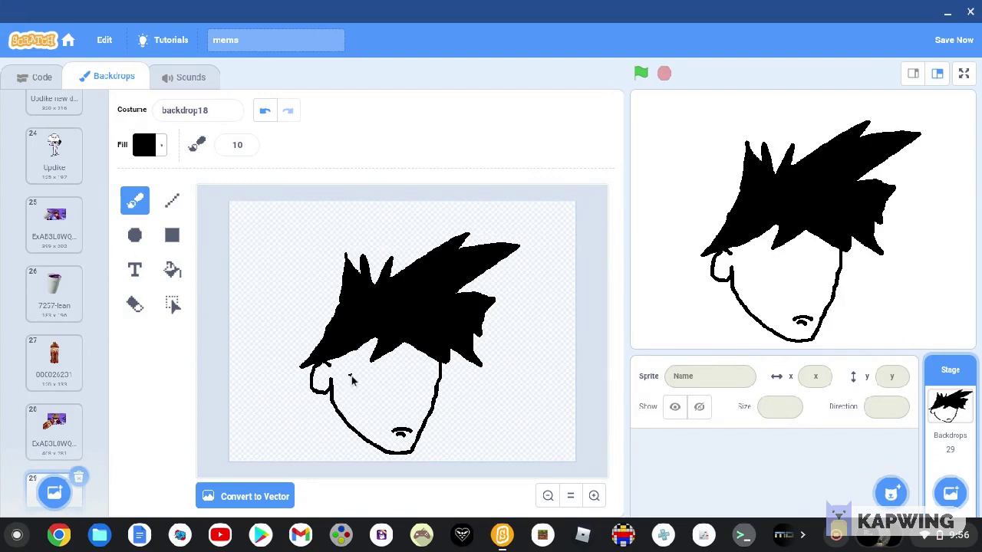
{"action": "mouse_move", "coordinate": [343, 382]}
{"action": "left_mouse_down"}
{"action": "mouse_move", "coordinate": [374, 368]}
{"action": "mouse_move", "coordinate": [396, 379]}
{"action": "left_mouse_up"}
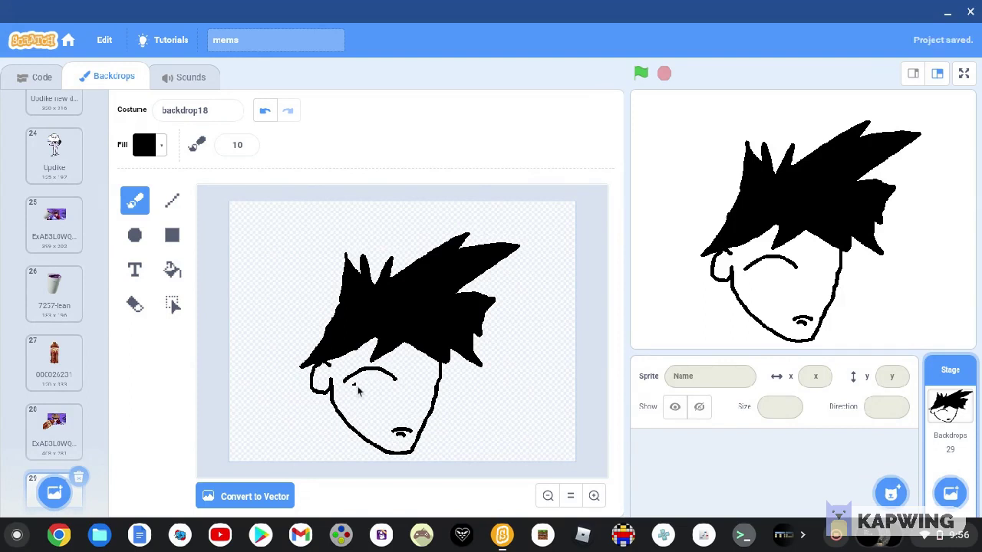
{"action": "mouse_move", "coordinate": [357, 390]}
{"action": "left_mouse_down"}
{"action": "mouse_move", "coordinate": [390, 388]}
{"action": "mouse_move", "coordinate": [392, 407]}
{"action": "mouse_move", "coordinate": [360, 408]}
{"action": "mouse_move", "coordinate": [367, 381]}
{"action": "left_mouse_up"}
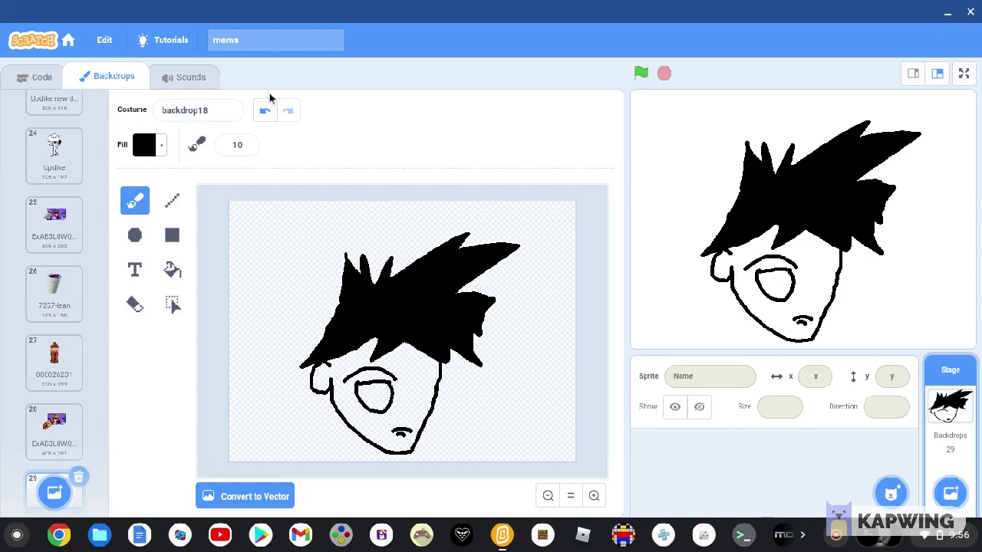
{"action": "left_click", "coordinate": [265, 110]}
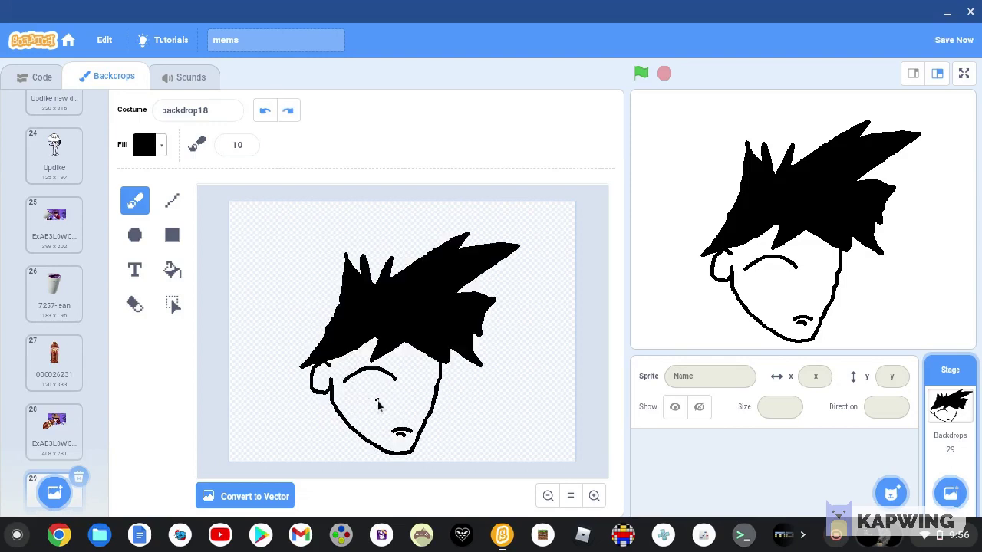
{"action": "mouse_move", "coordinate": [367, 401]}
{"action": "left_mouse_down"}
{"action": "mouse_move", "coordinate": [359, 385]}
{"action": "mouse_move", "coordinate": [378, 381]}
{"action": "mouse_move", "coordinate": [373, 408]}
{"action": "left_mouse_up"}
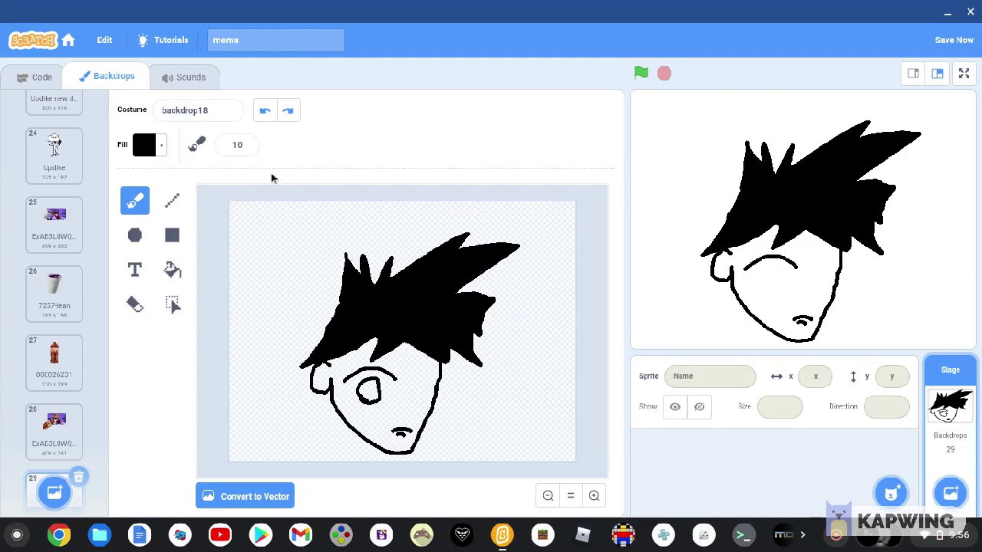
{"action": "left_click", "coordinate": [265, 111]}
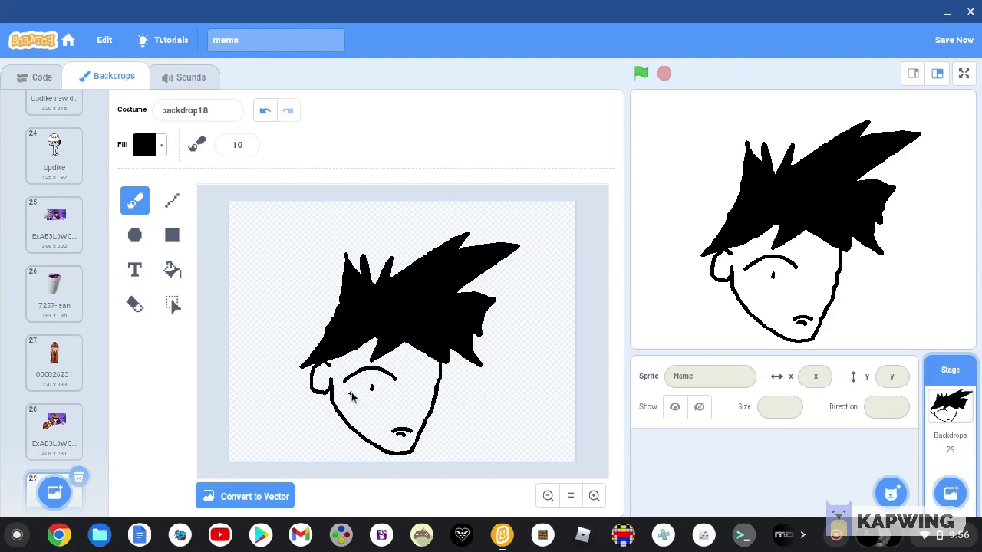
Brush a flat eyelid line across the left pupil and a second eye at the face's right edge
{"action": "left_click_drag", "start_coordinate": [350, 392], "coordinate": [378, 387]}
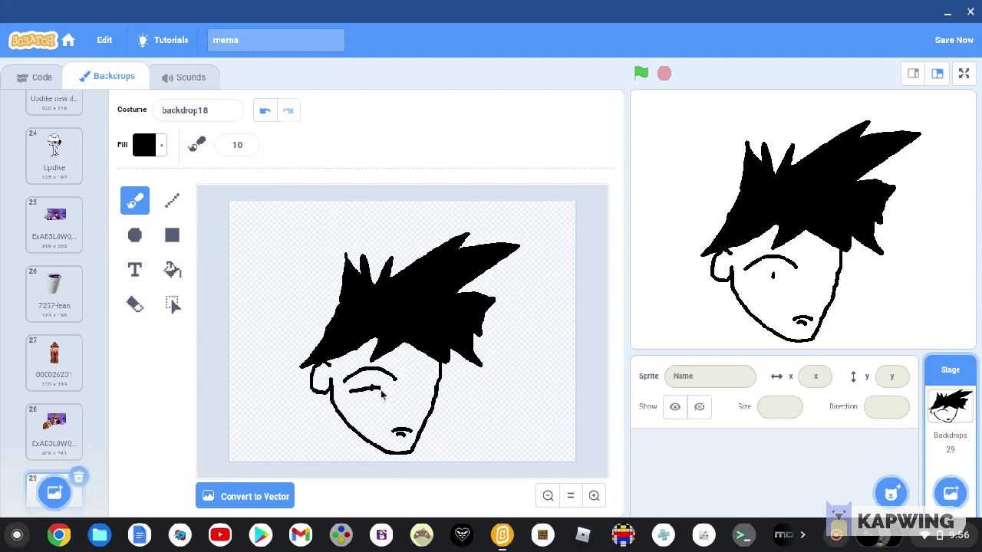
{"action": "left_click", "coordinate": [264, 110]}
{"action": "left_click_drag", "start_coordinate": [356, 390], "coordinate": [385, 390]}
{"action": "left_click_drag", "start_coordinate": [412, 383], "coordinate": [436, 384]}
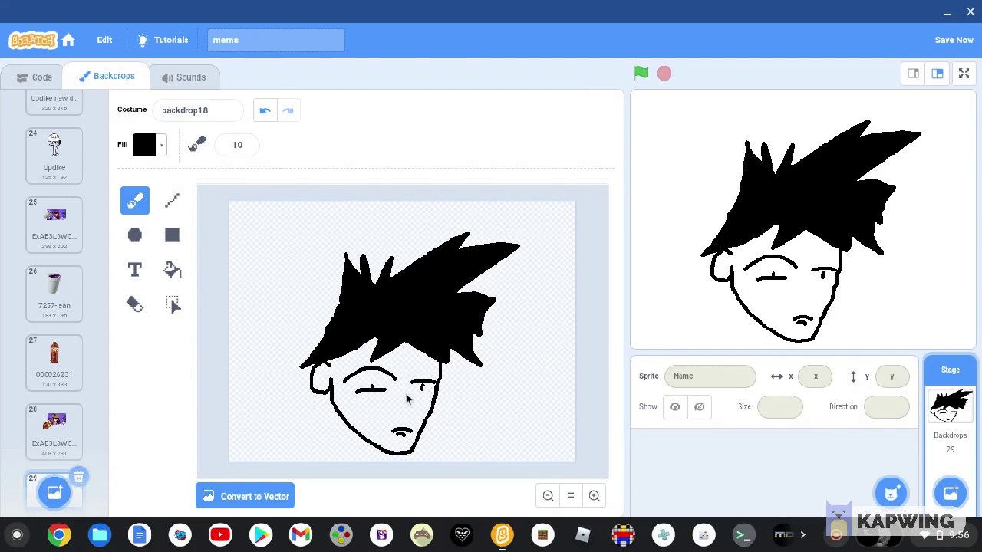
Brush the lower line of the eye at the face's right edge and an angled nose above the mouth
{"action": "left_click", "coordinate": [412, 392]}
{"action": "left_click_drag", "start_coordinate": [419, 392], "coordinate": [436, 393]}
{"action": "left_click", "coordinate": [397, 402]}
{"action": "left_click_drag", "start_coordinate": [410, 415], "coordinate": [404, 420]}
Select the right part of the hair and squeeze it horizontally so its spikes reach less far out
{"action": "left_click", "coordinate": [172, 305]}
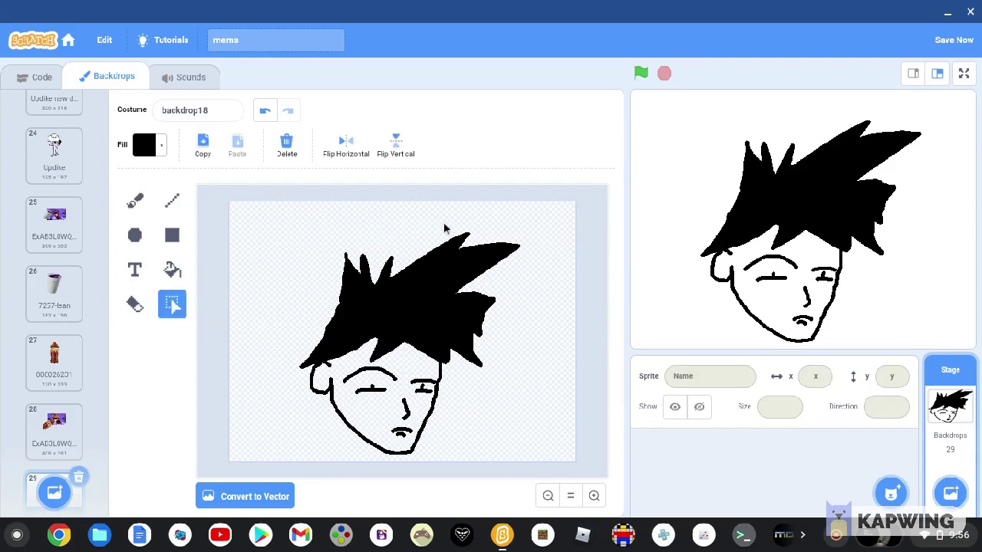
{"action": "left_click_drag", "start_coordinate": [451, 219], "coordinate": [541, 383]}
{"action": "left_click_drag", "start_coordinate": [521, 305], "coordinate": [470, 316]}
{"action": "left_click", "coordinate": [505, 382]}
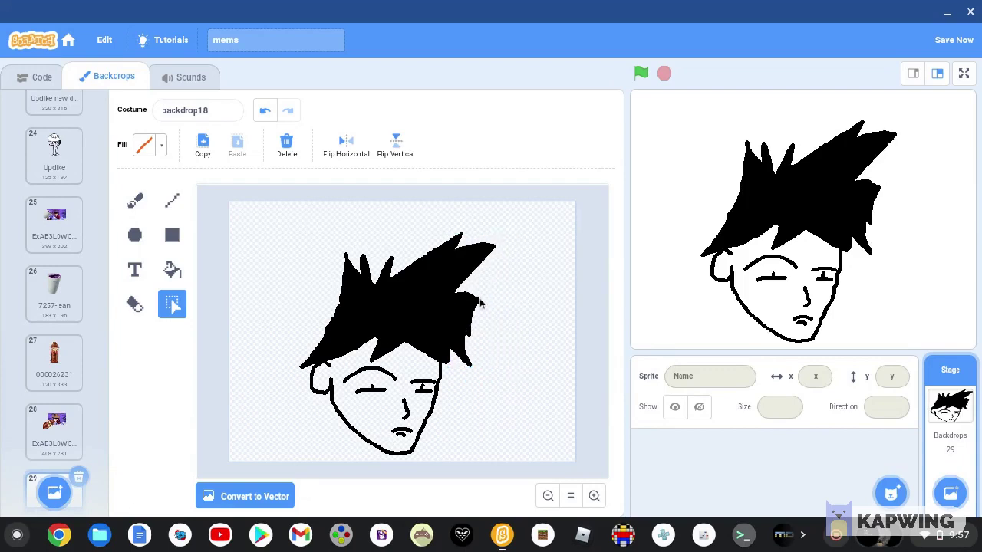
Select the upper part of the hair and squash it vertically from the top to lower the spikes
{"action": "left_click_drag", "start_coordinate": [303, 217], "coordinate": [545, 306]}
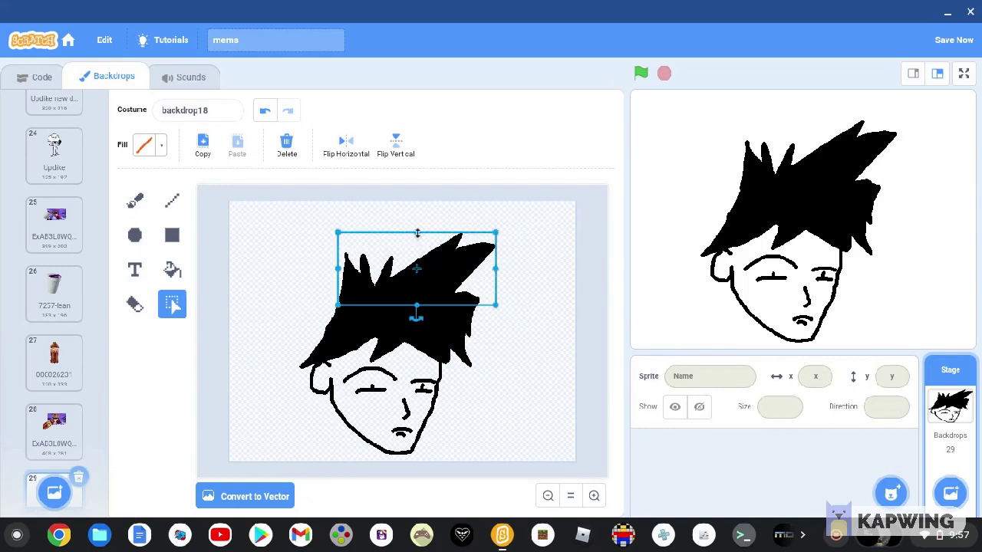
{"action": "left_click_drag", "start_coordinate": [417, 234], "coordinate": [414, 269]}
{"action": "left_click", "coordinate": [376, 240]}
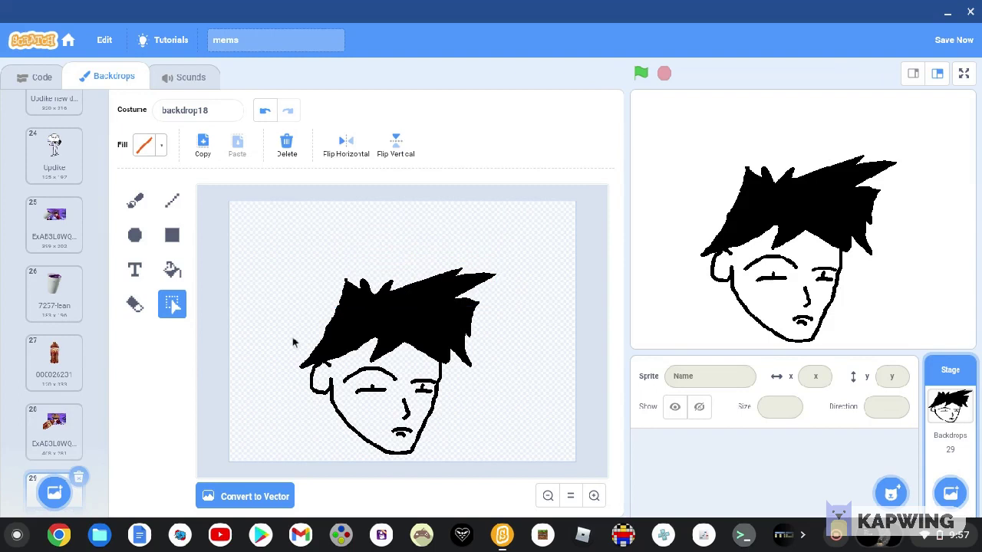
Sample the drawing's black for the brush, outline a pointed hair tuft below the ear and fill it with black
{"action": "left_click", "coordinate": [138, 207]}
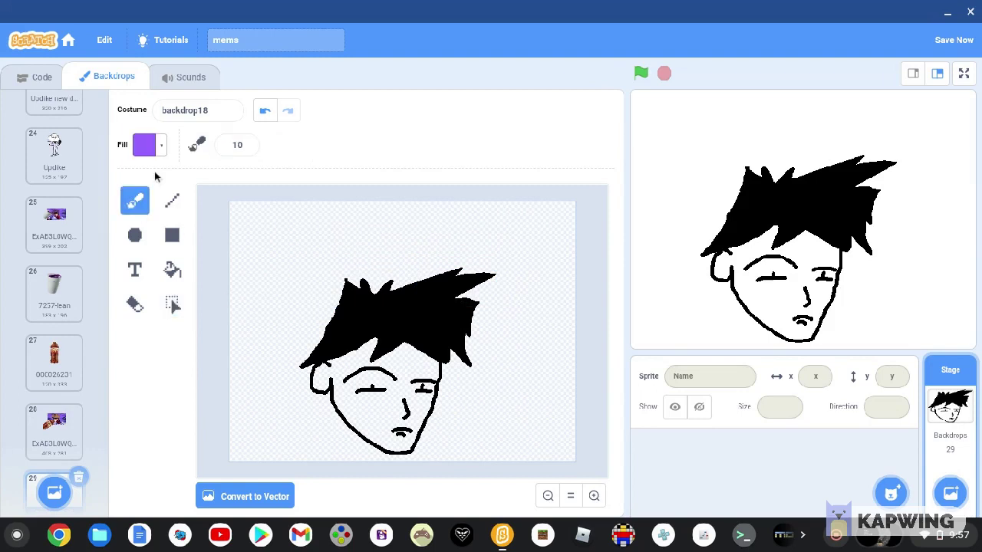
{"action": "left_click", "coordinate": [146, 146]}
{"action": "left_click", "coordinate": [187, 314]}
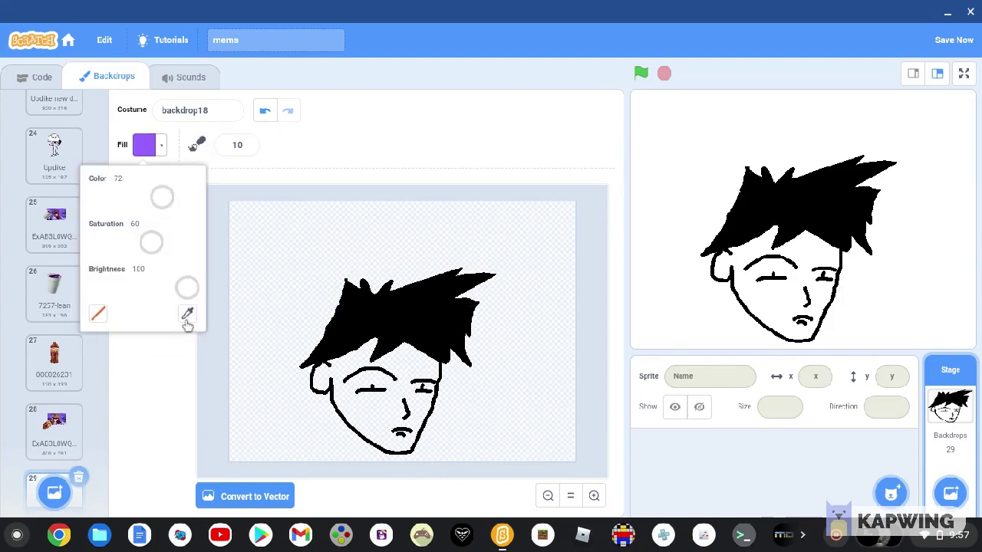
{"action": "left_click", "coordinate": [362, 358]}
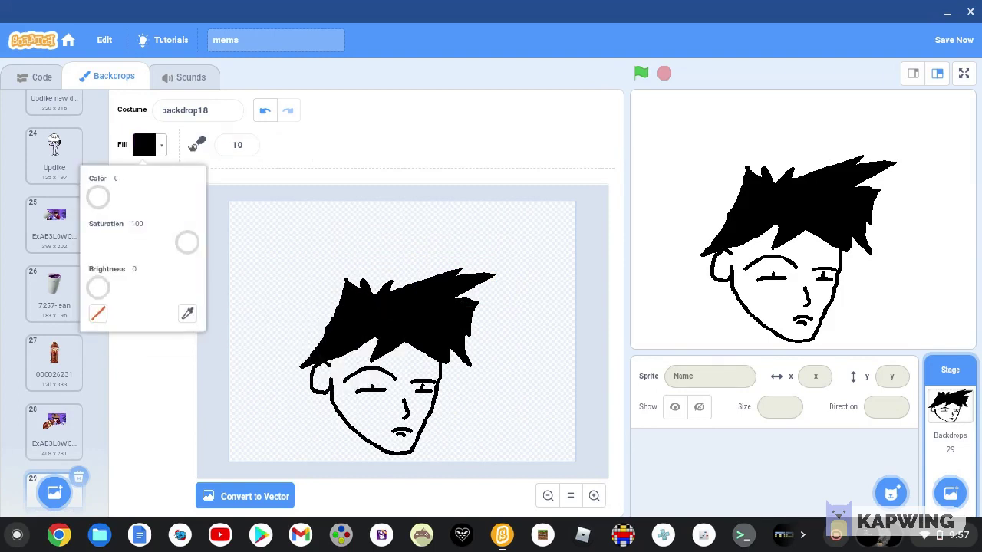
{"action": "left_click", "coordinate": [323, 401]}
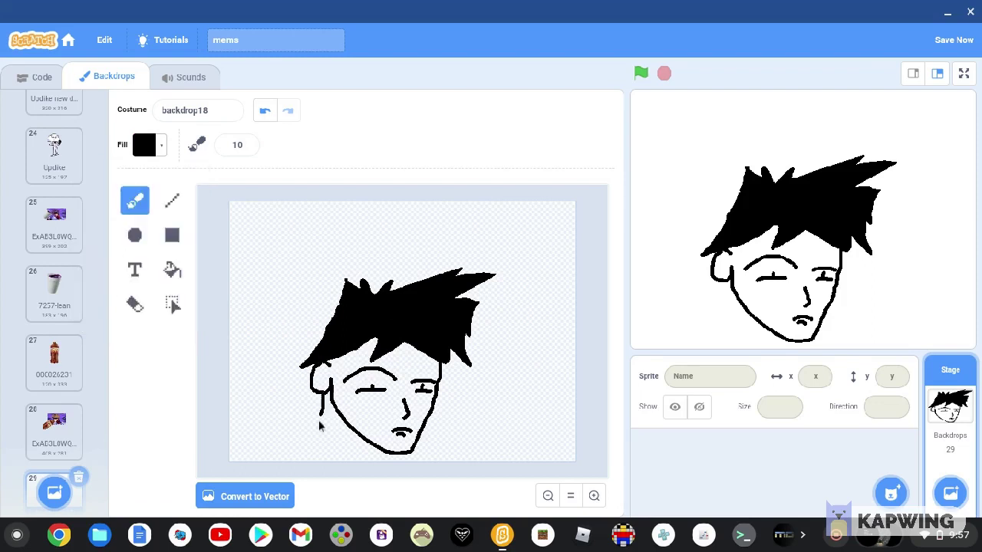
{"action": "mouse_move", "coordinate": [329, 399]}
{"action": "left_mouse_down"}
{"action": "mouse_move", "coordinate": [317, 420]}
{"action": "mouse_move", "coordinate": [336, 410]}
{"action": "left_mouse_up"}
{"action": "left_click", "coordinate": [172, 269]}
{"action": "left_click", "coordinate": [330, 411]}
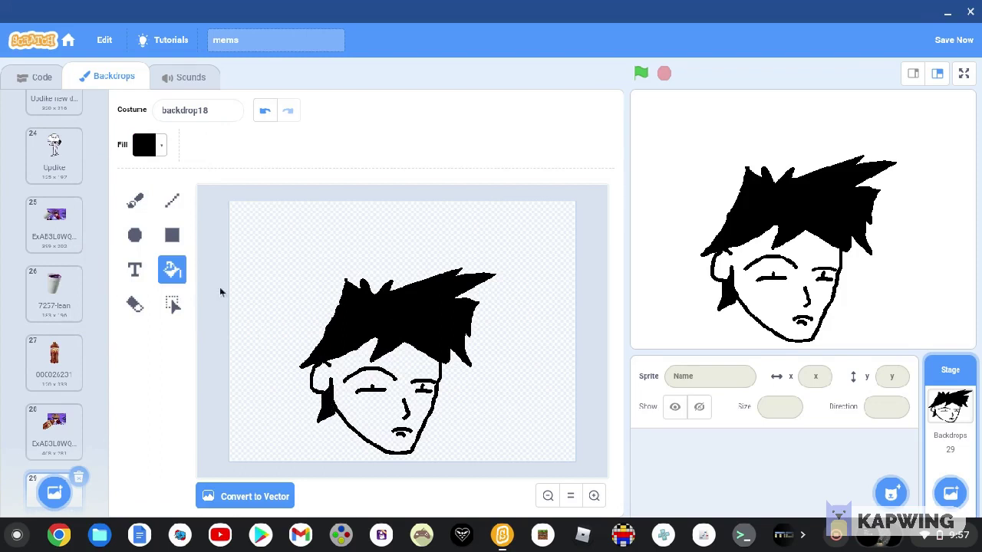
{"action": "left_click", "coordinate": [135, 200]}
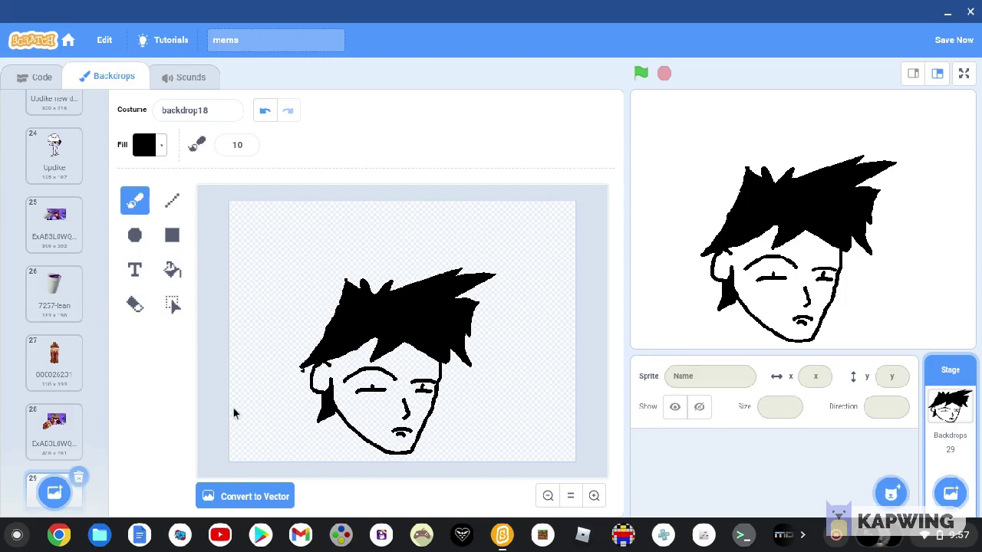
{"action": "left_click", "coordinate": [173, 272]}
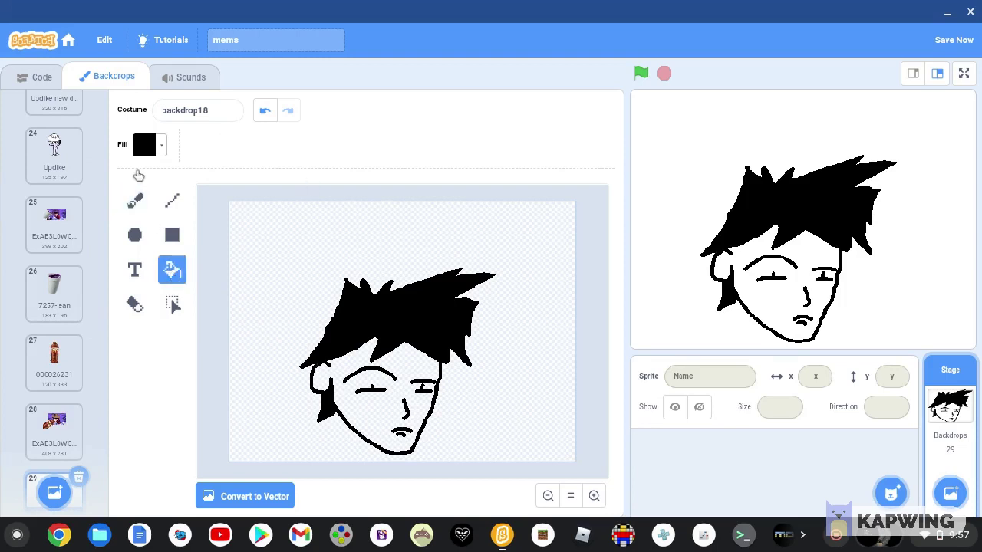
{"action": "left_click", "coordinate": [144, 146]}
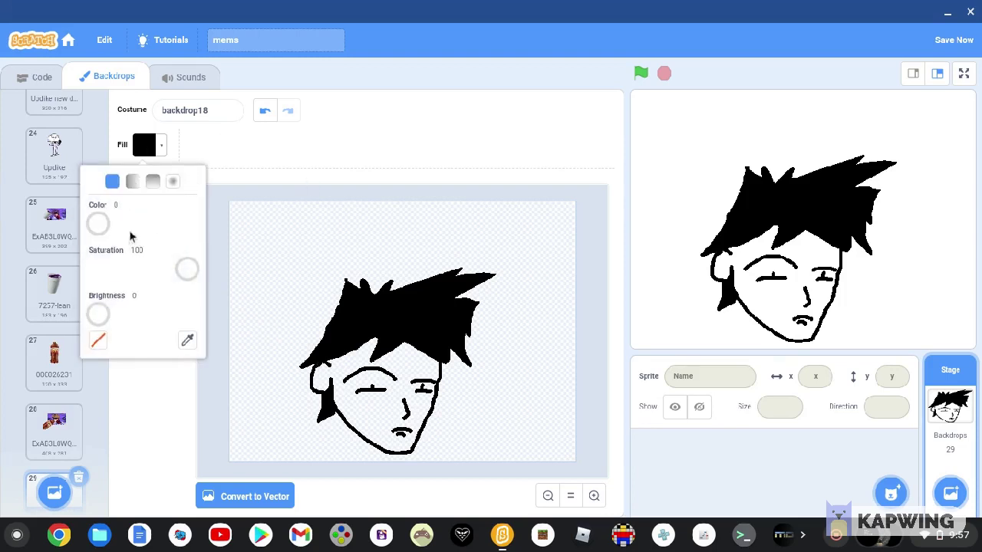
{"action": "left_click", "coordinate": [162, 325]}
{"action": "left_click_drag", "start_coordinate": [162, 325], "coordinate": [171, 326]}
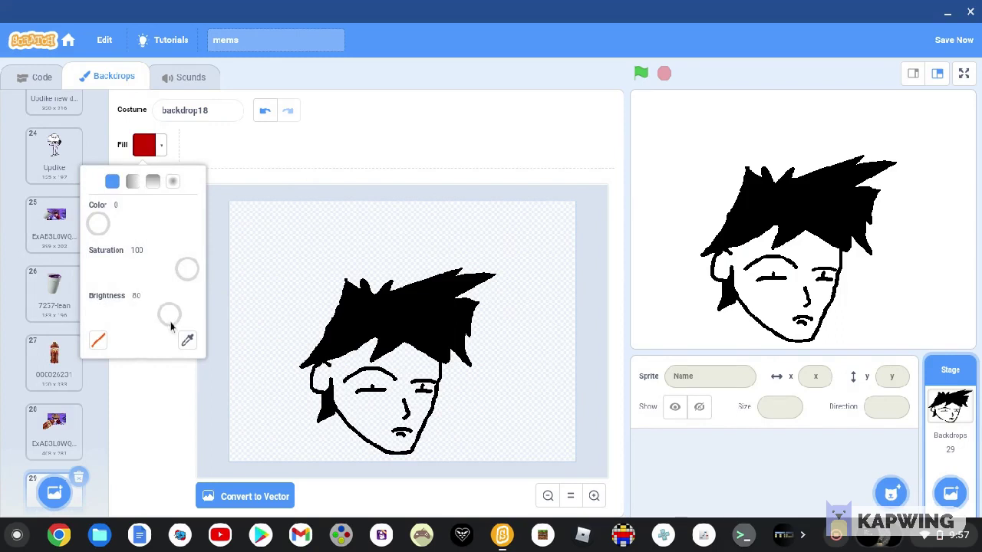
Sample the pink skin tone from the character's face in backdrop 28 and fill the face in backdrop18 with it
{"action": "left_click", "coordinate": [67, 423]}
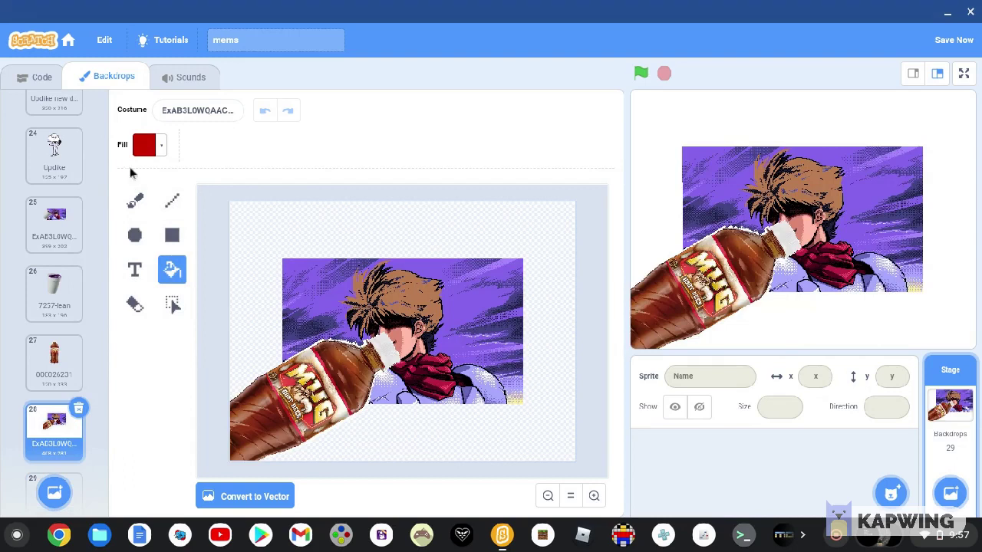
{"action": "left_click", "coordinate": [146, 148]}
{"action": "left_click", "coordinate": [186, 340]}
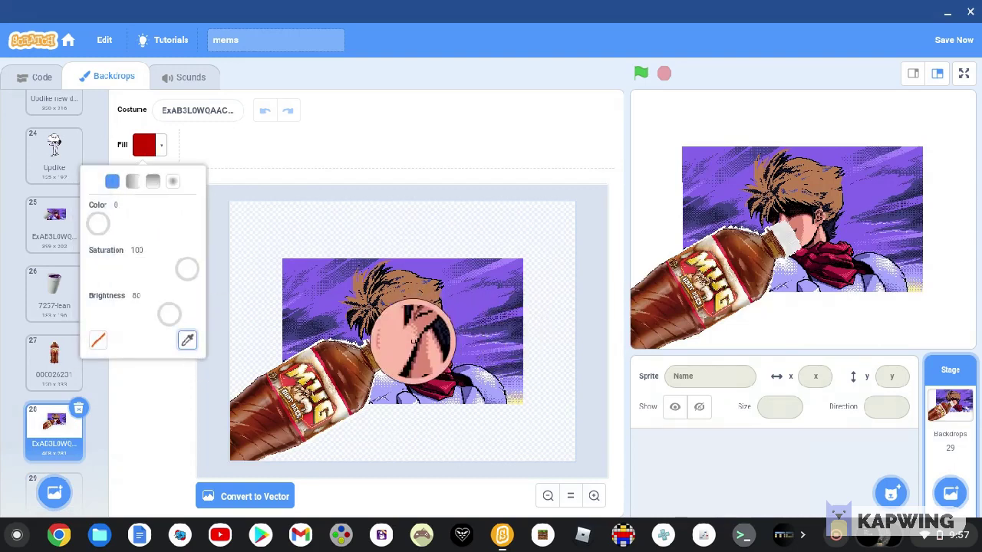
{"action": "left_click", "coordinate": [413, 341]}
{"action": "scroll", "coordinate": [46, 330], "scroll_direction": "down", "scroll_amount": 1}
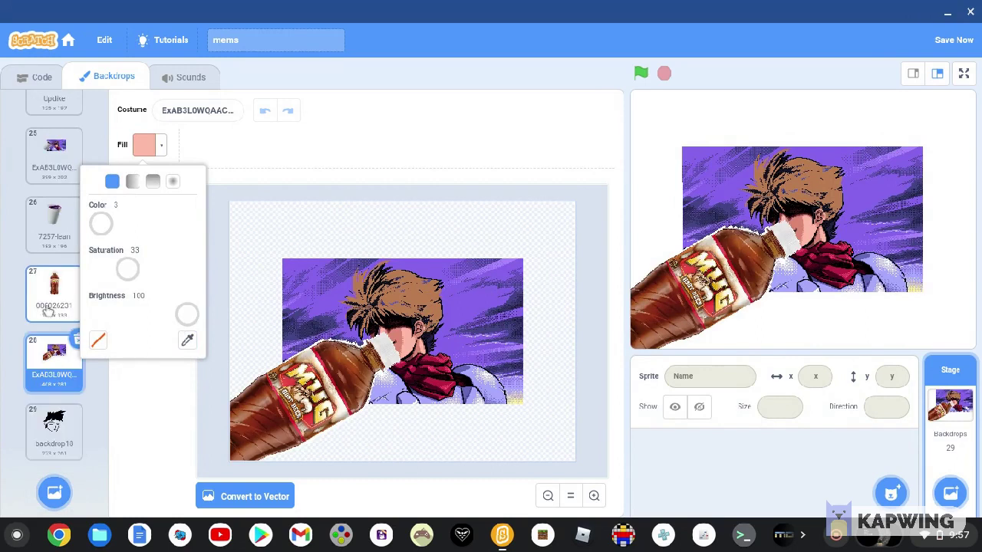
{"action": "left_click", "coordinate": [48, 424]}
{"action": "left_click", "coordinate": [376, 414]}
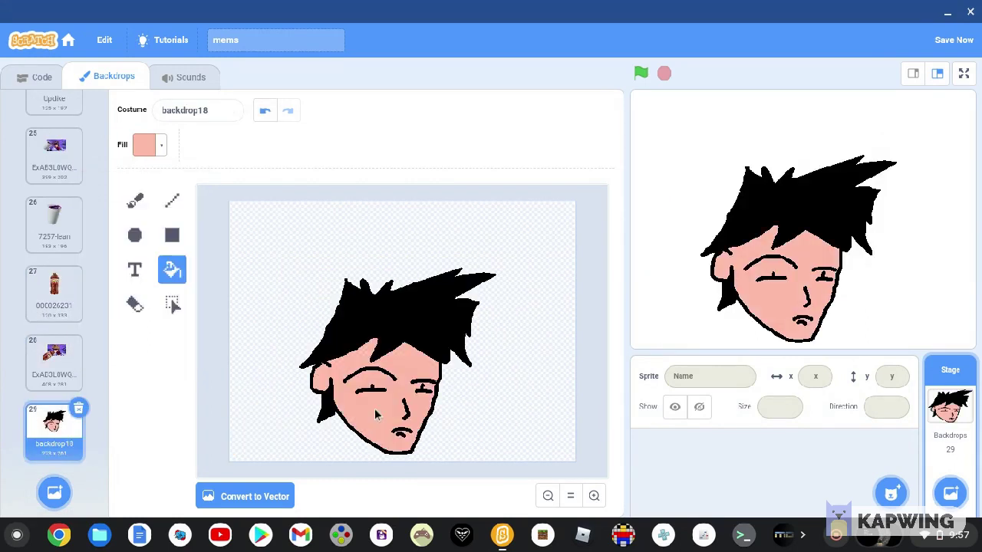